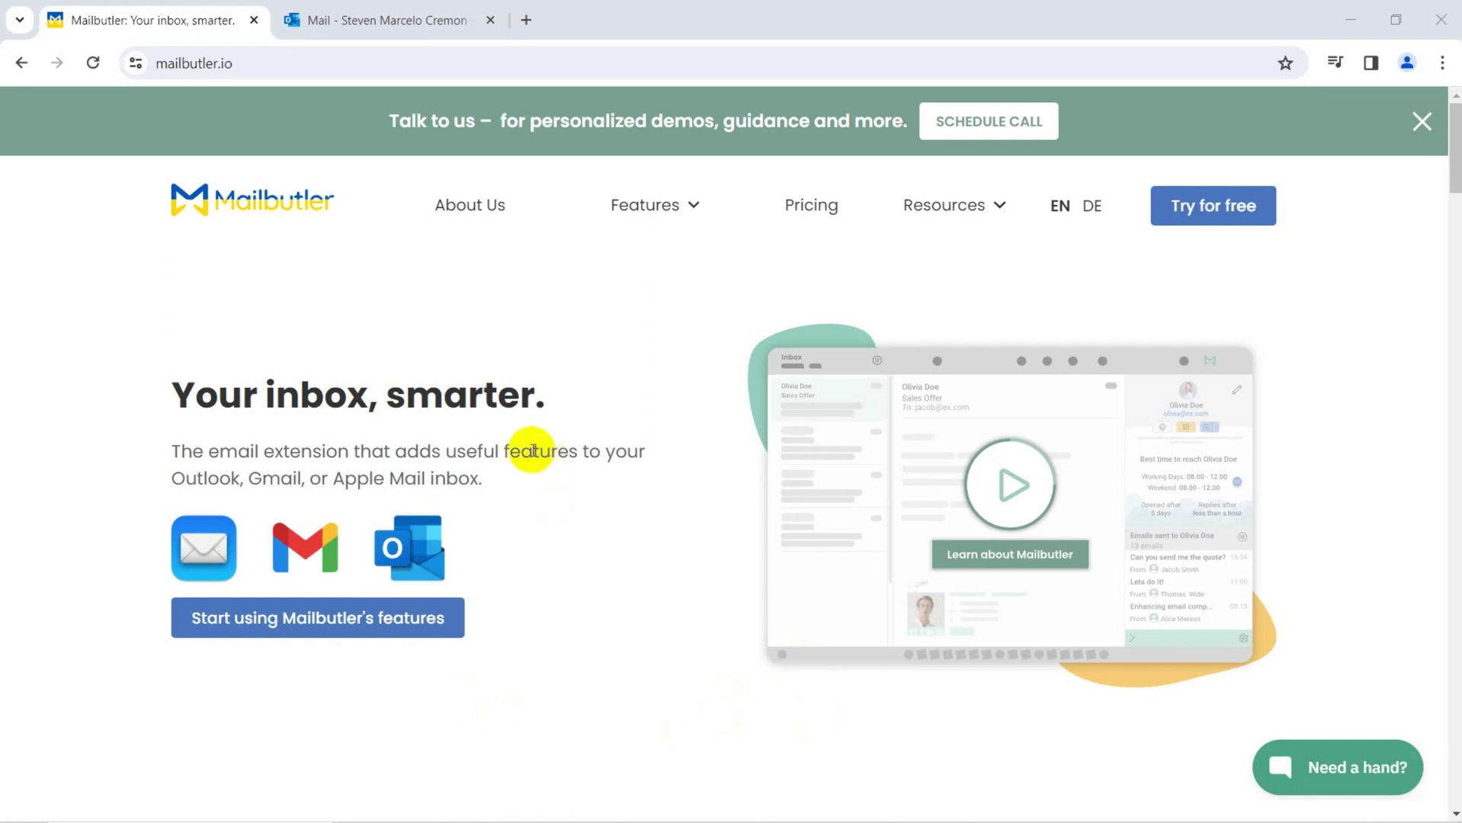
- Start the free Mailbutler signup and show the setup steps for Outlook on the web
left_click(1251, 211)
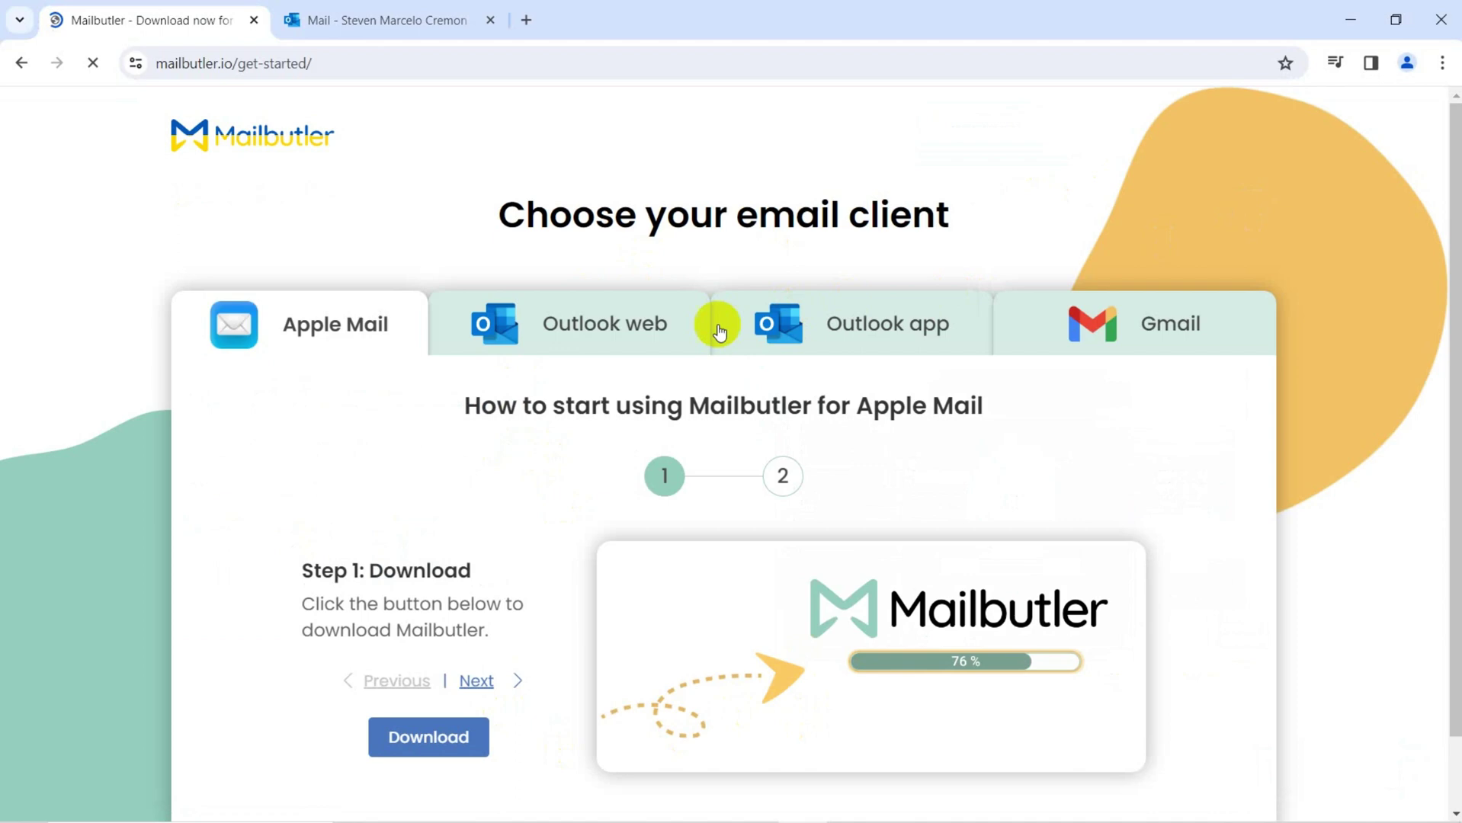
left_click(623, 347)
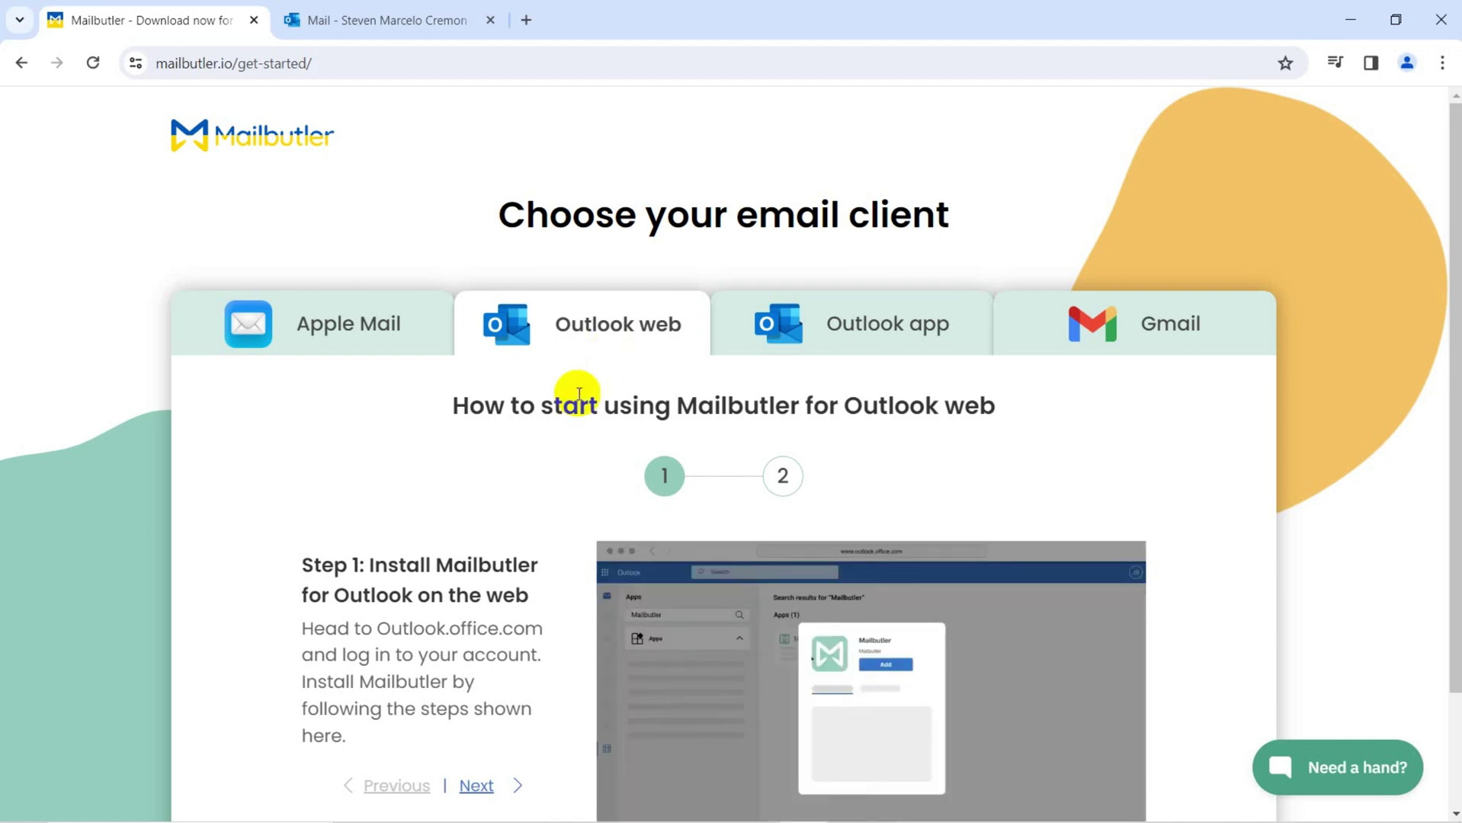
scroll(588, 382, "down", 1)
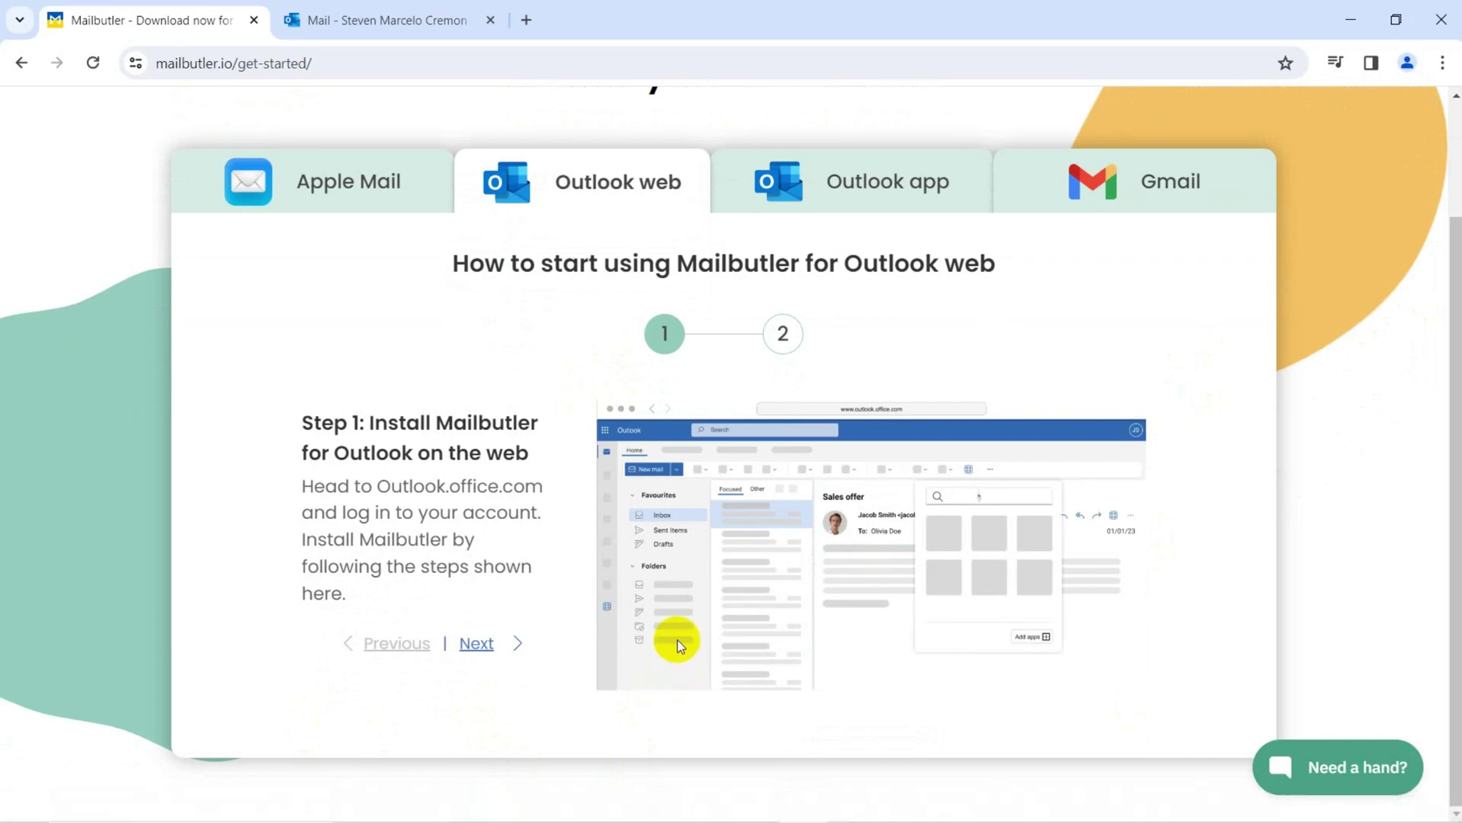
- Switch to the Outlook mailbox and reach the add-in store from the welcome message's actions
left_click(408, 21)
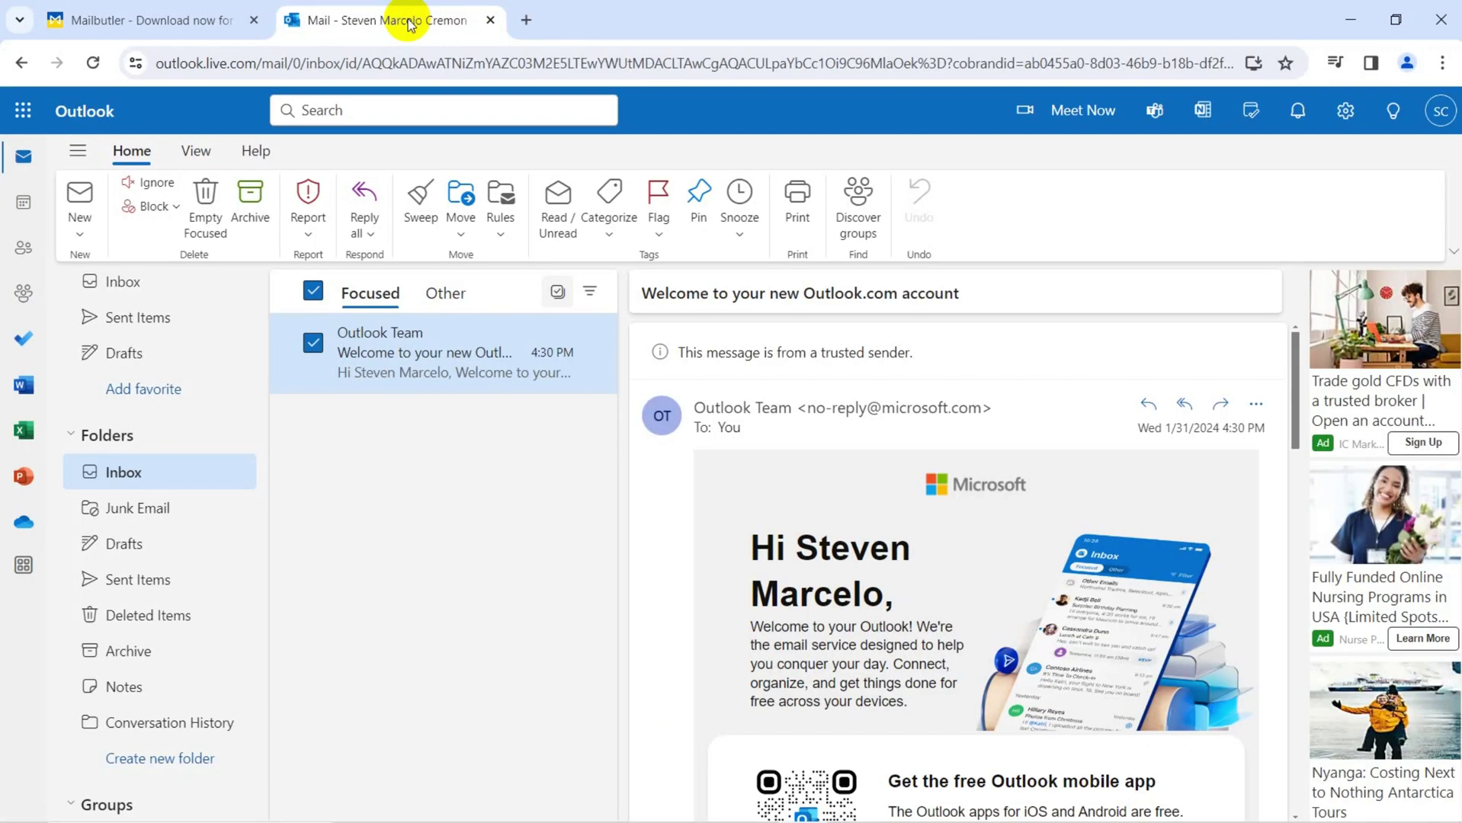
left_click(424, 353)
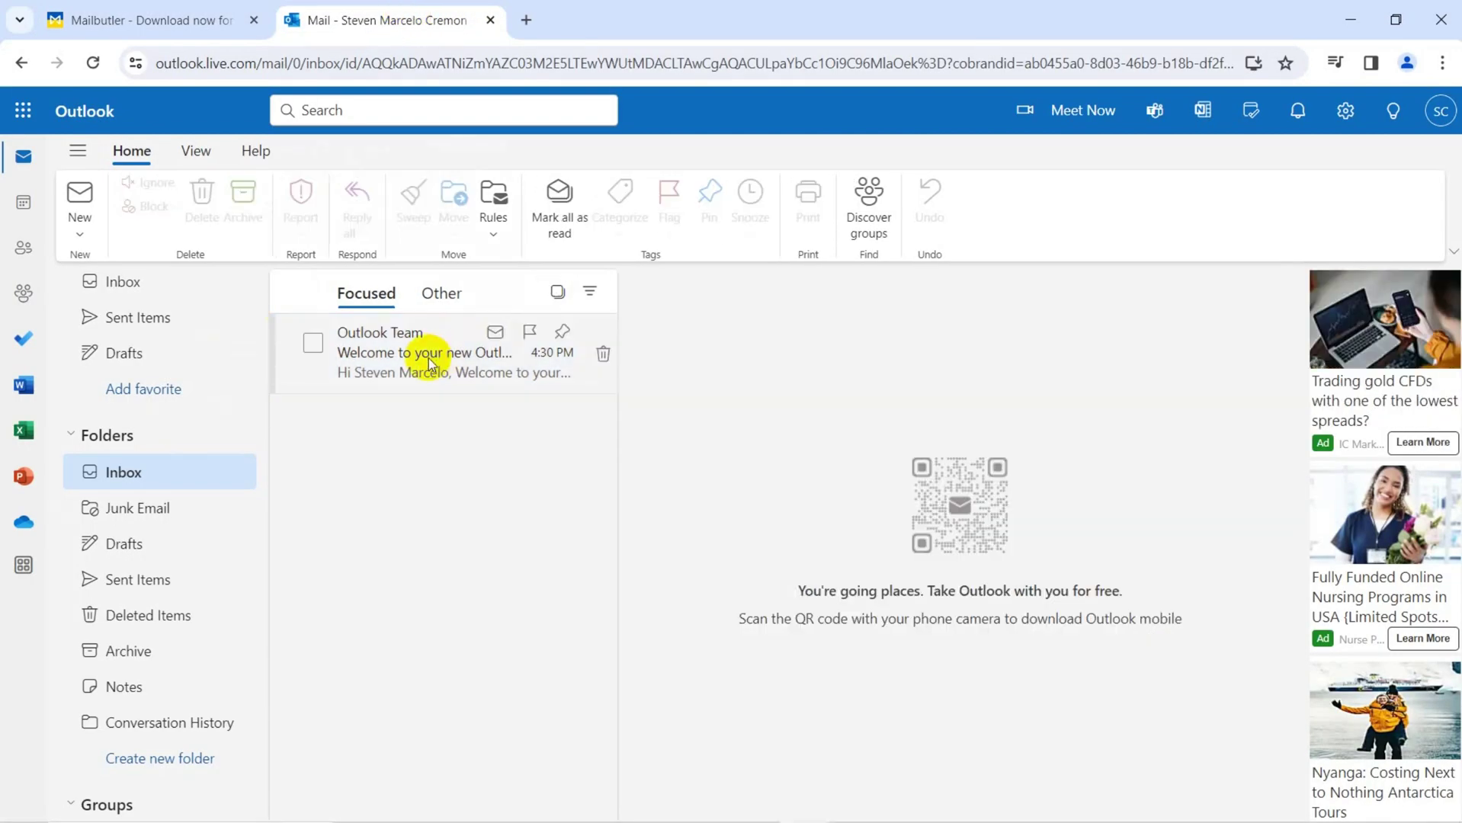
left_click(311, 345)
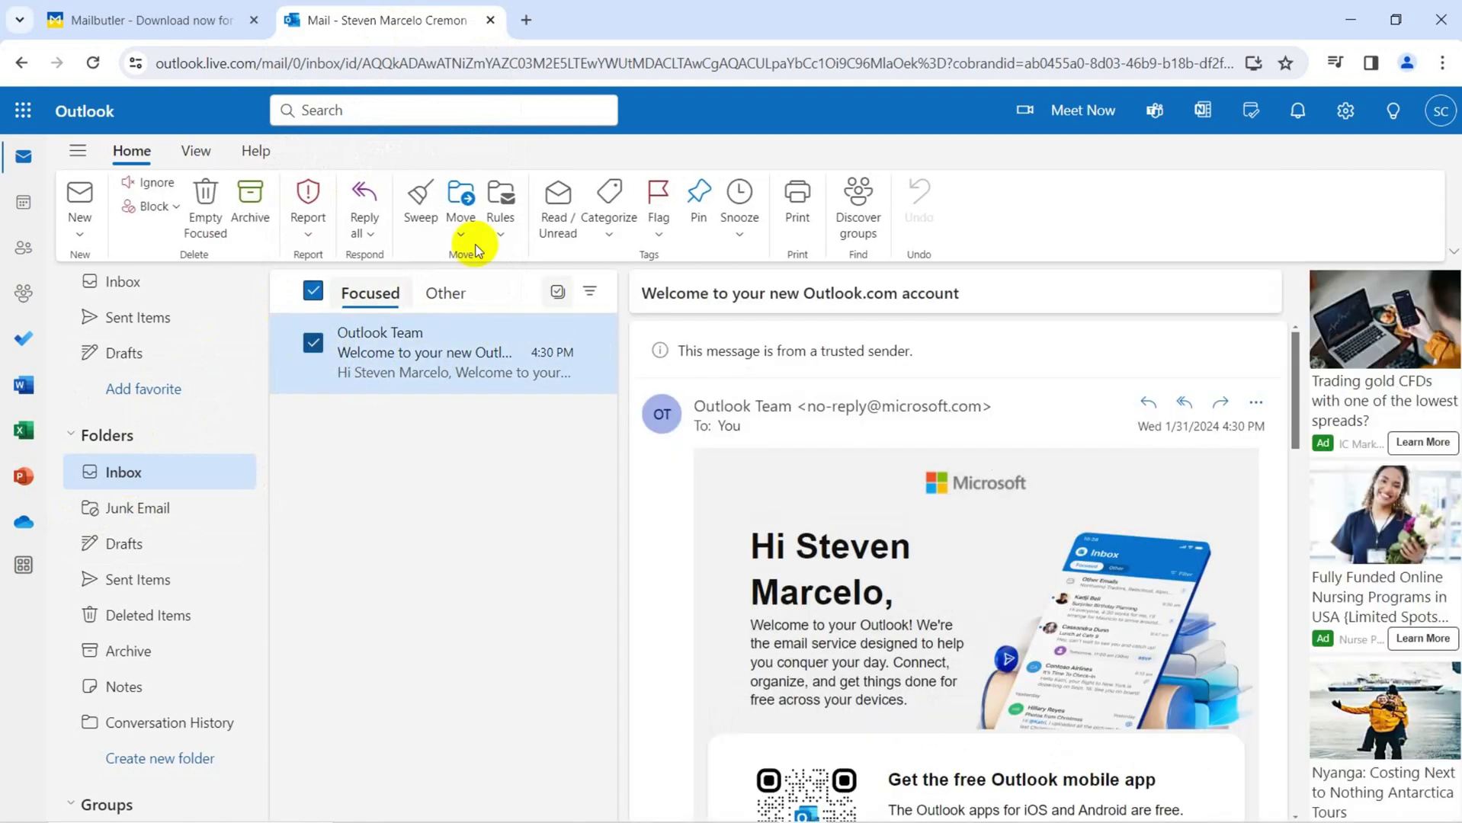
left_click(1256, 405)
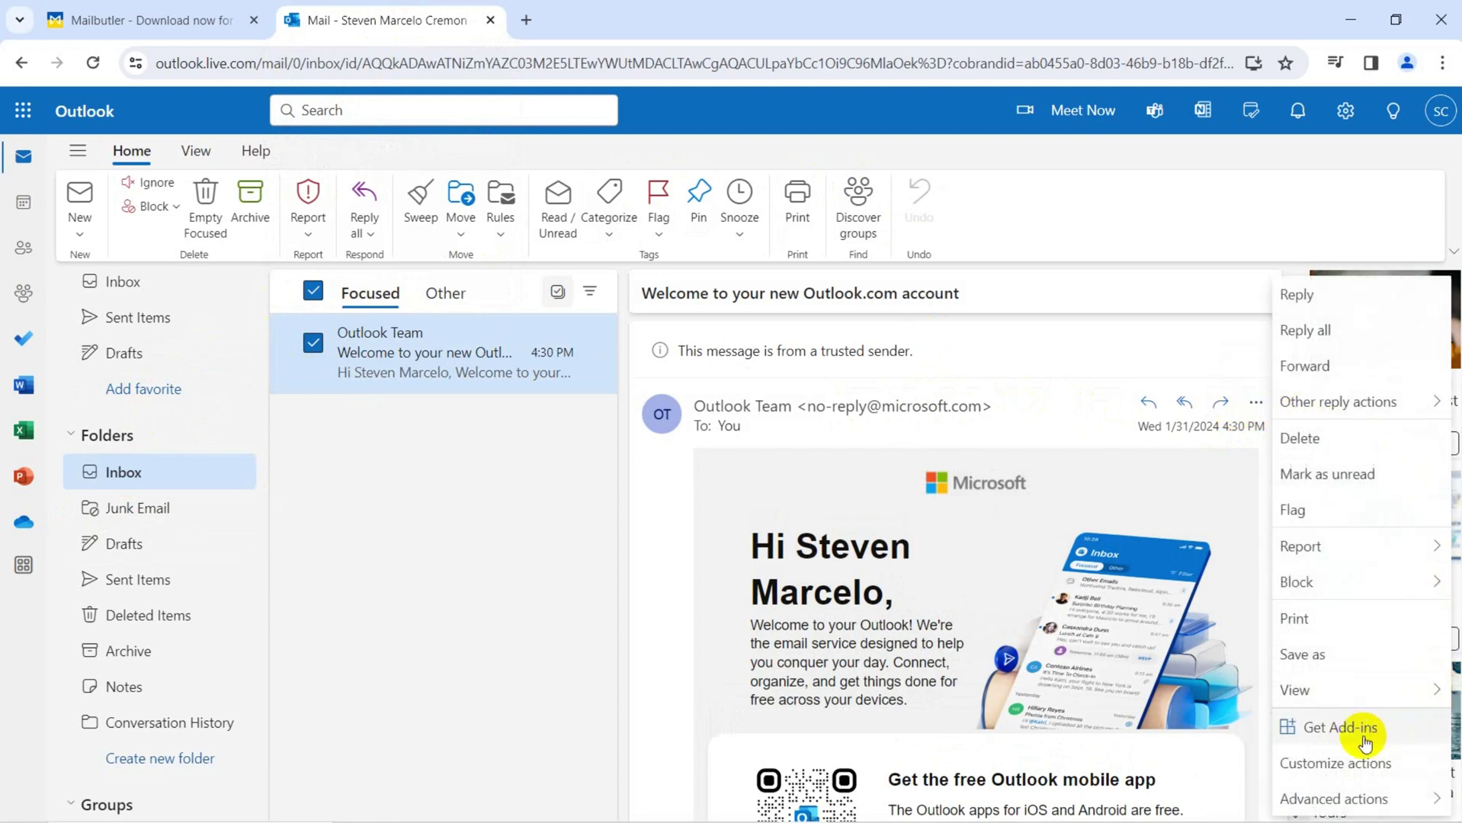
left_click(1377, 736)
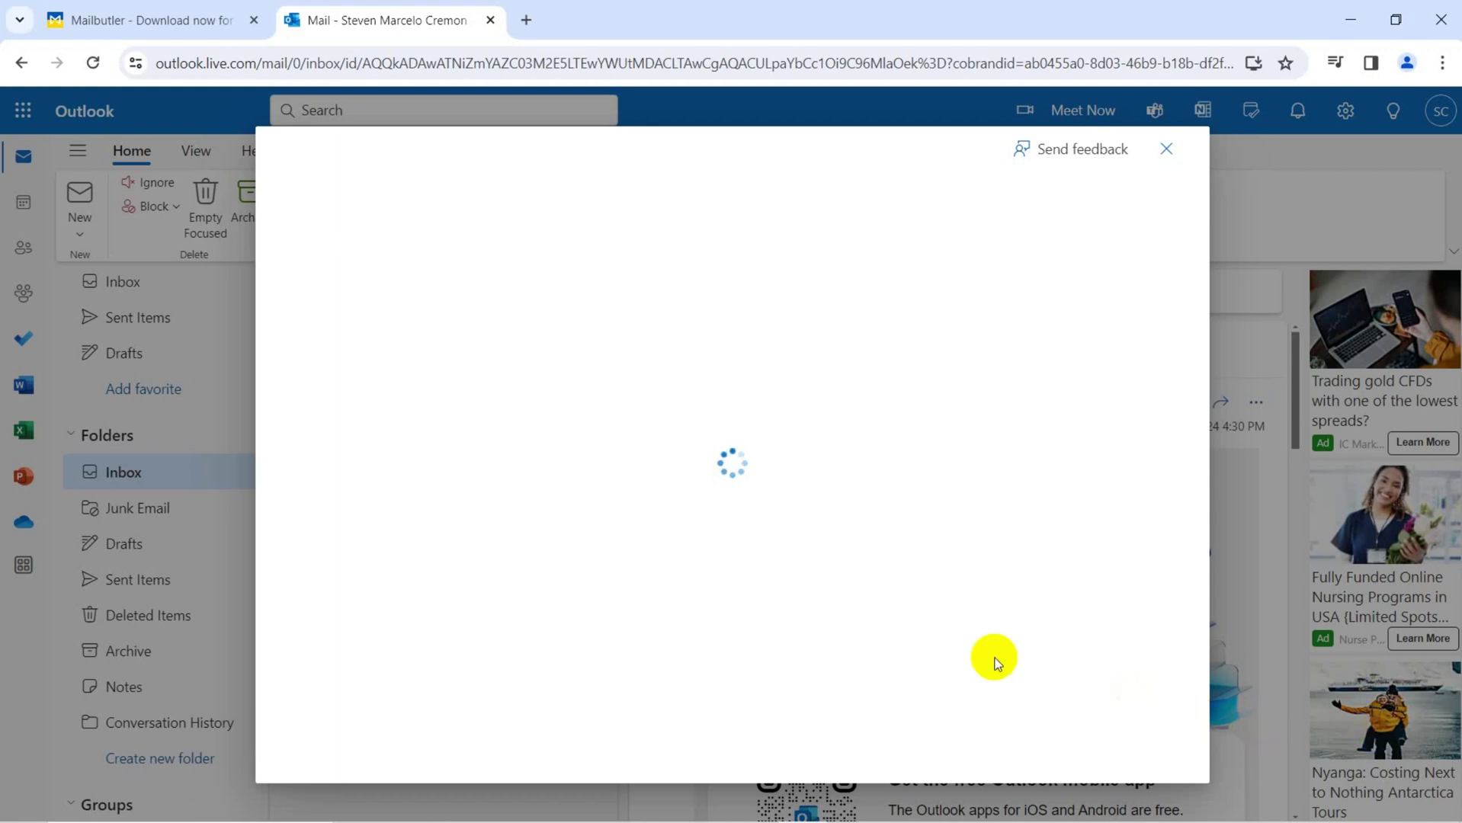
type("mailbutler")
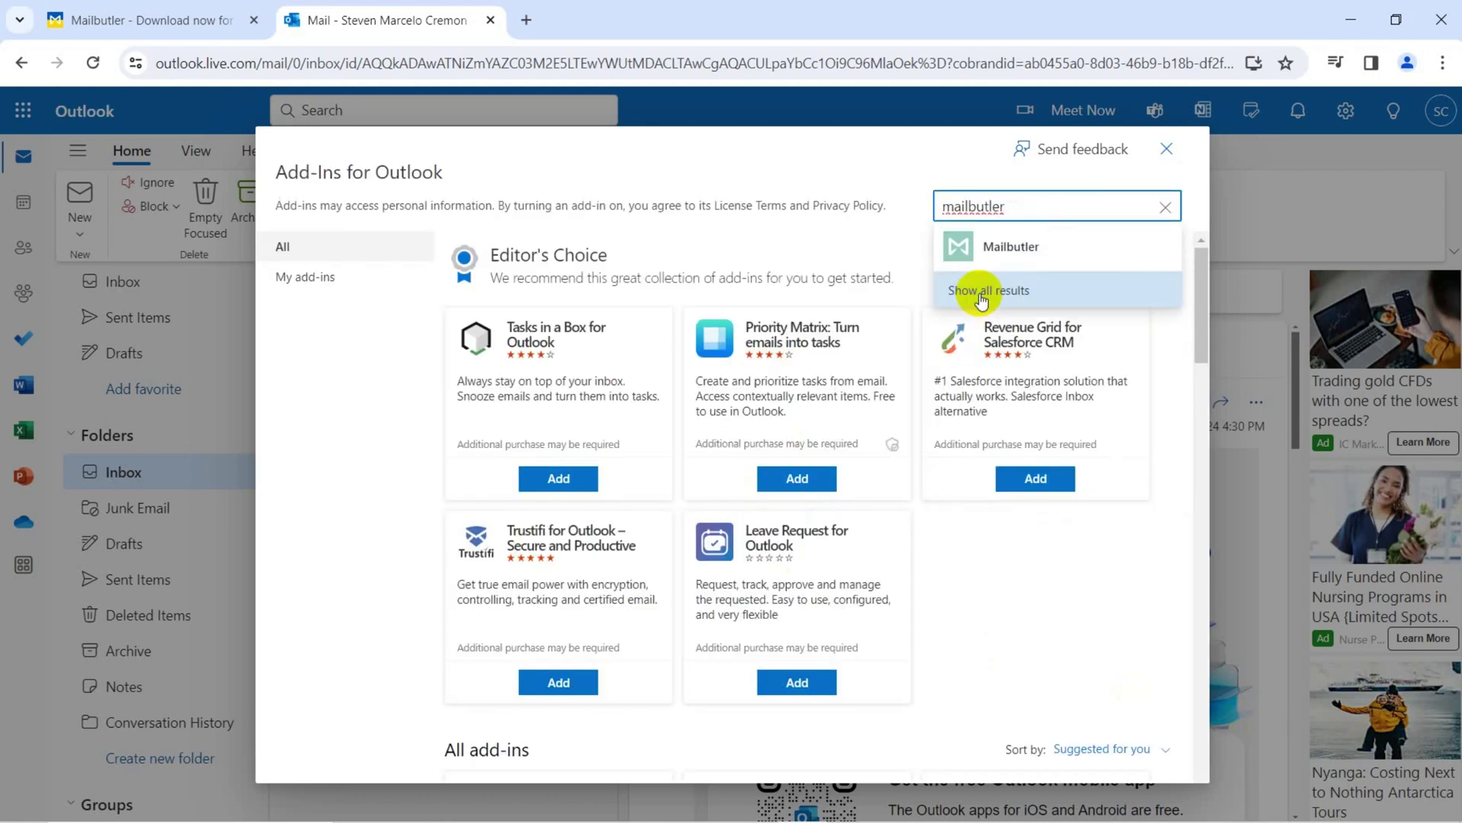
- Find the Mailbutler add-in in the store and add it to Outlook
left_click(1022, 256)
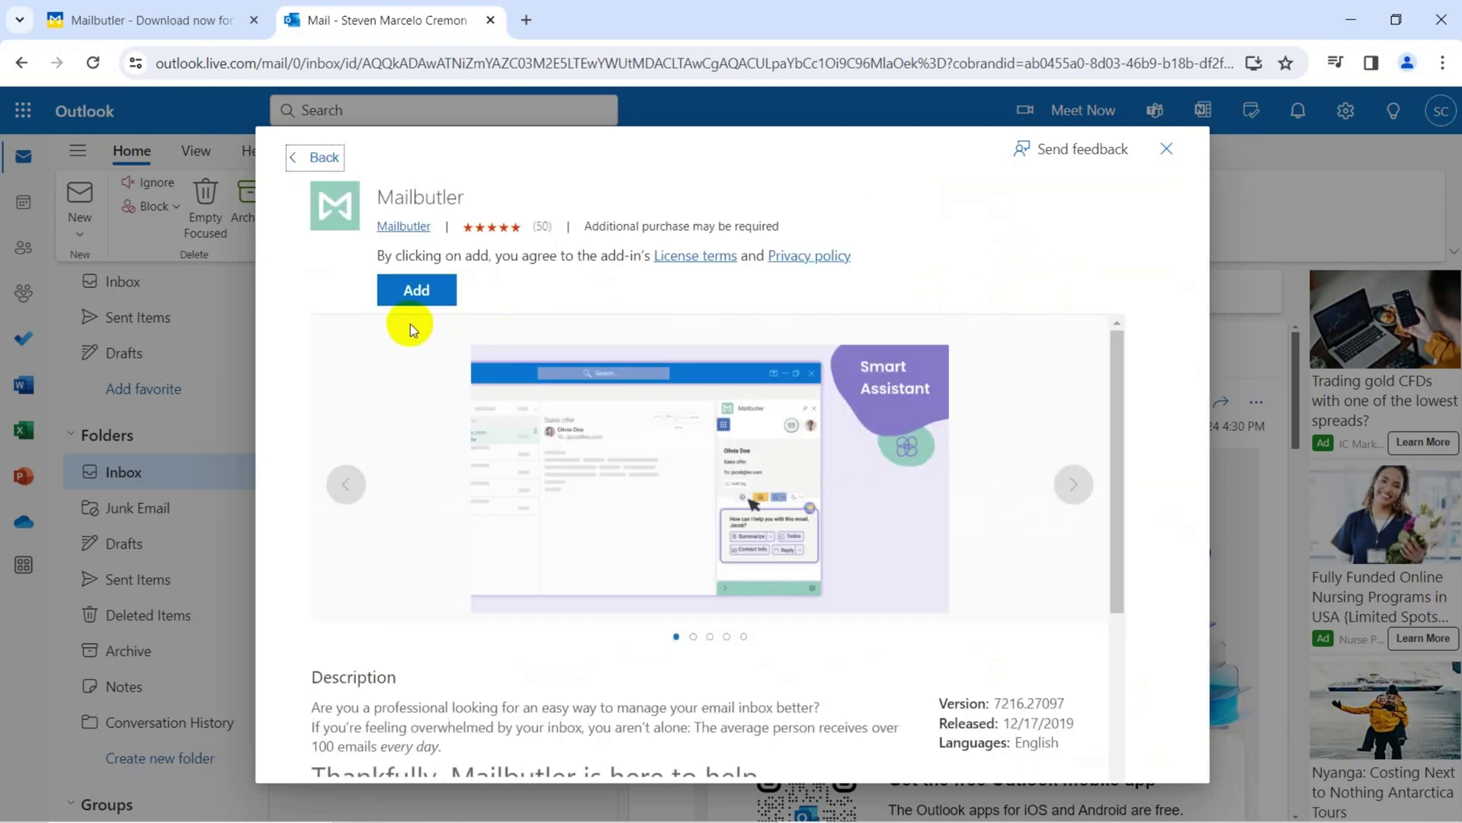
left_click(420, 291)
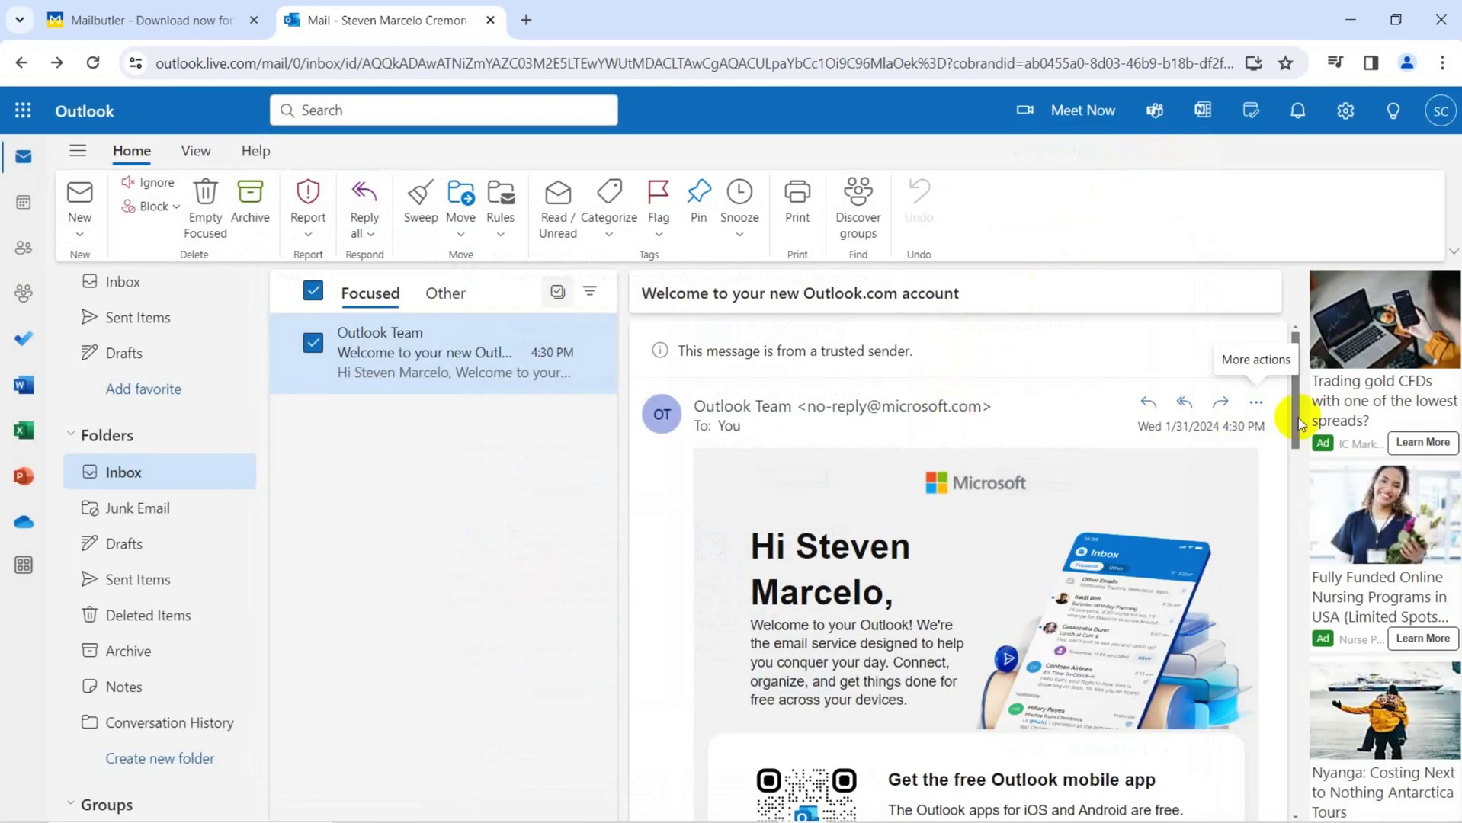
- Launch the Mailbutler side pane from the message's more-actions menu
left_click(1255, 402)
left_click(1255, 403)
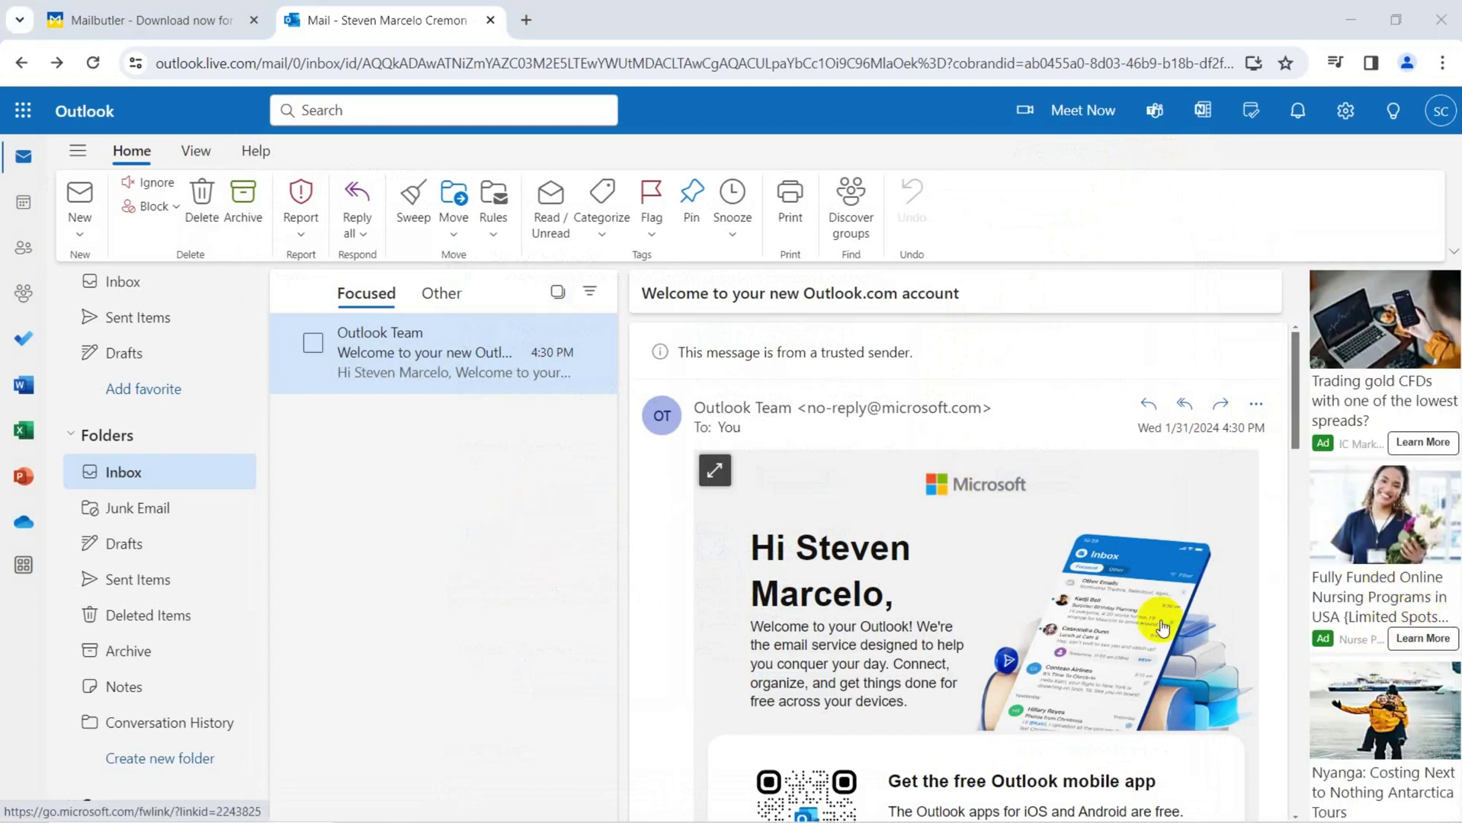
left_click(1253, 404)
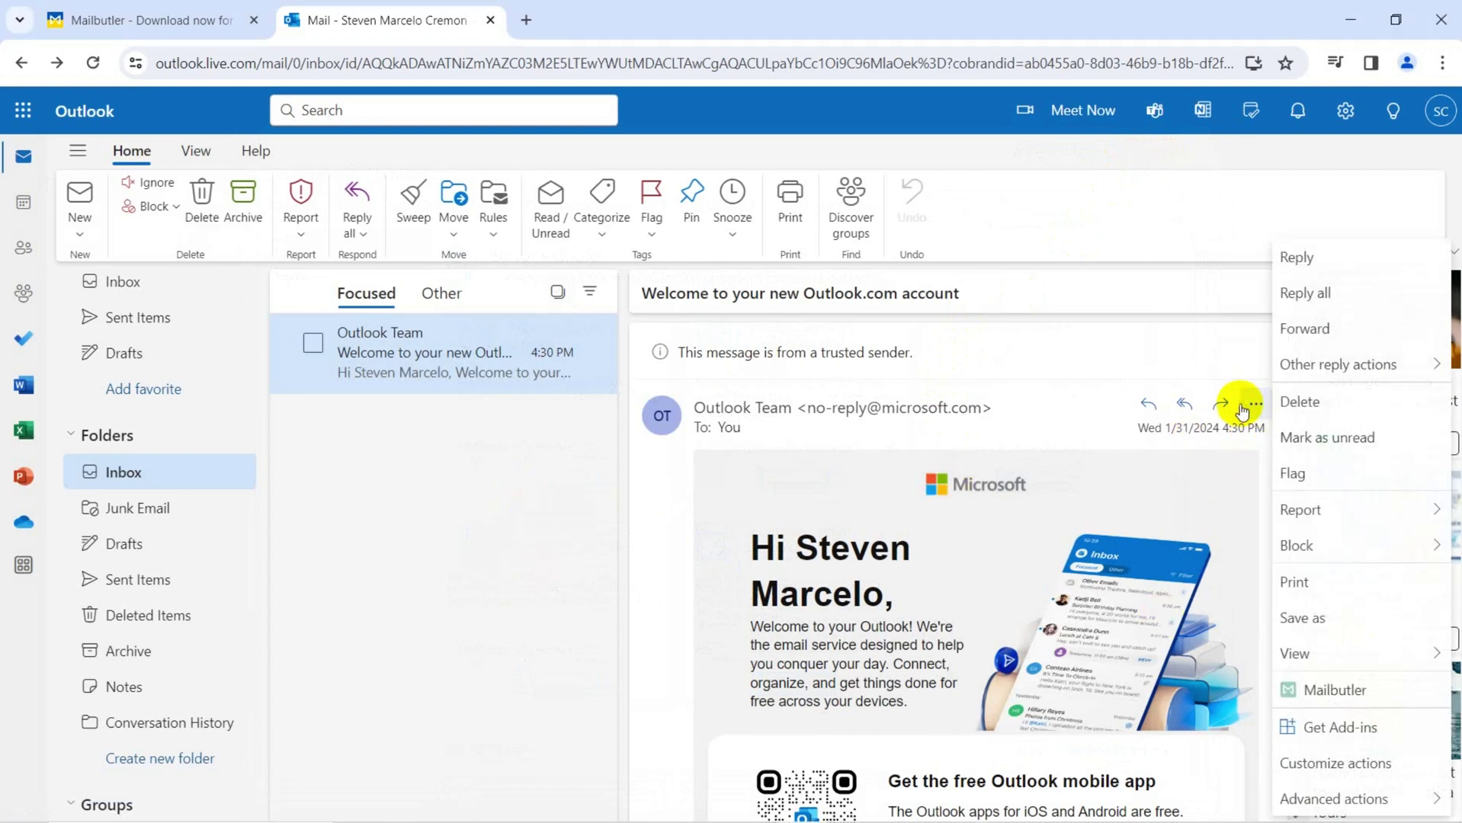
mouse_move(1337, 364)
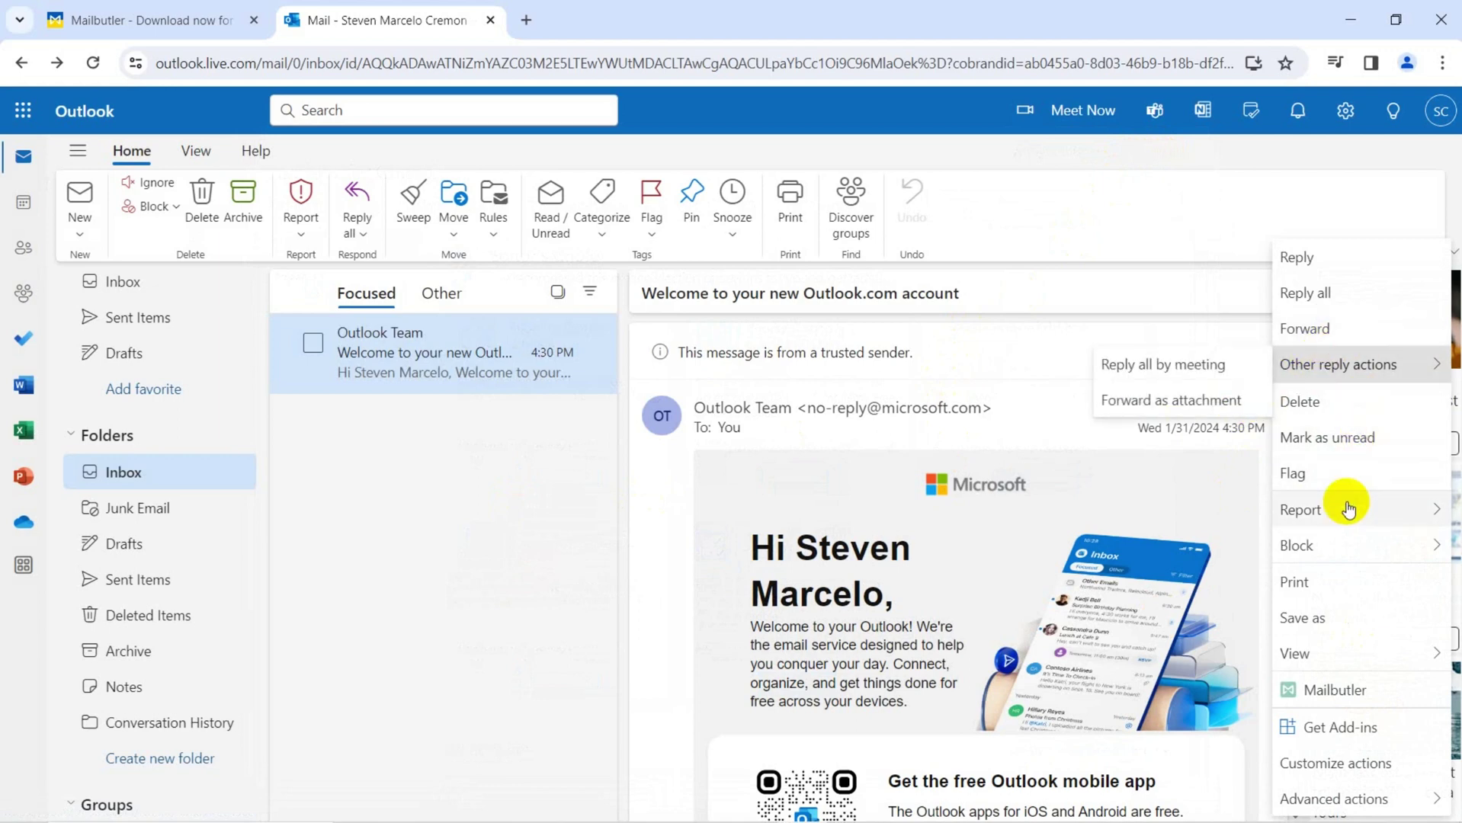
left_click(1331, 690)
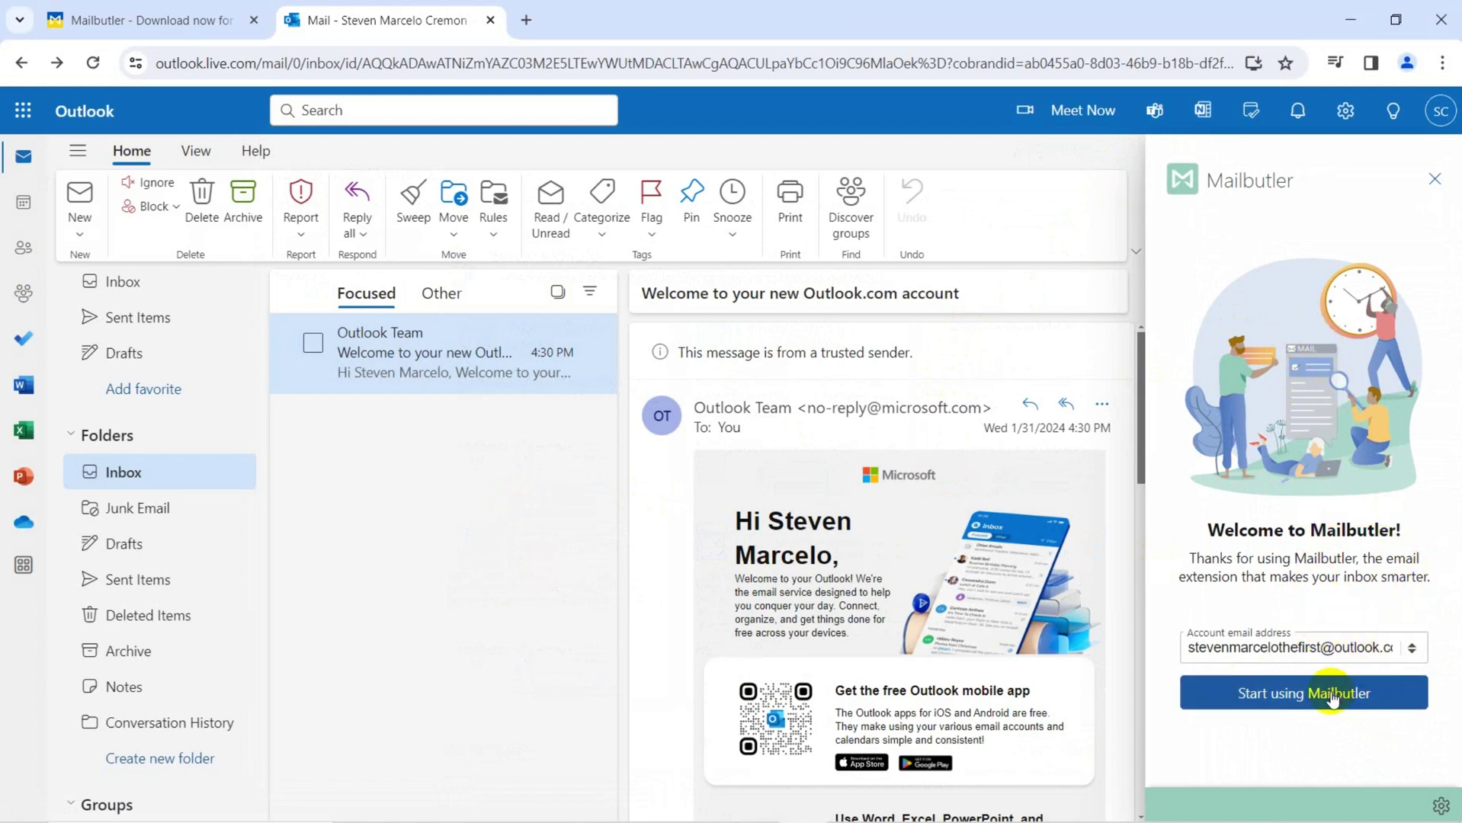
- Start Mailbutler with this email account, accept its terms and register a new account
left_click(1306, 693)
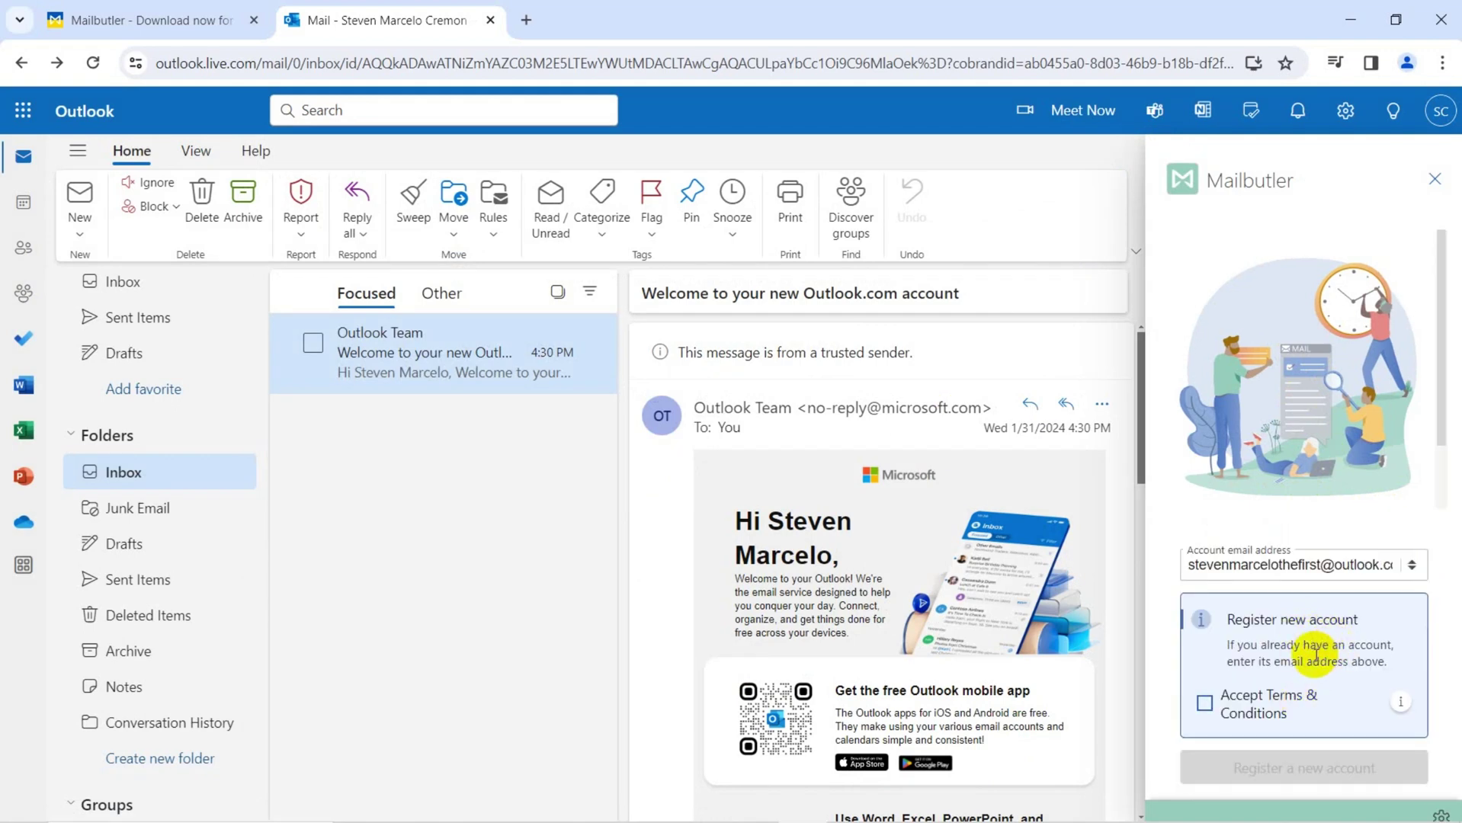
left_click(1310, 703)
left_click(1298, 770)
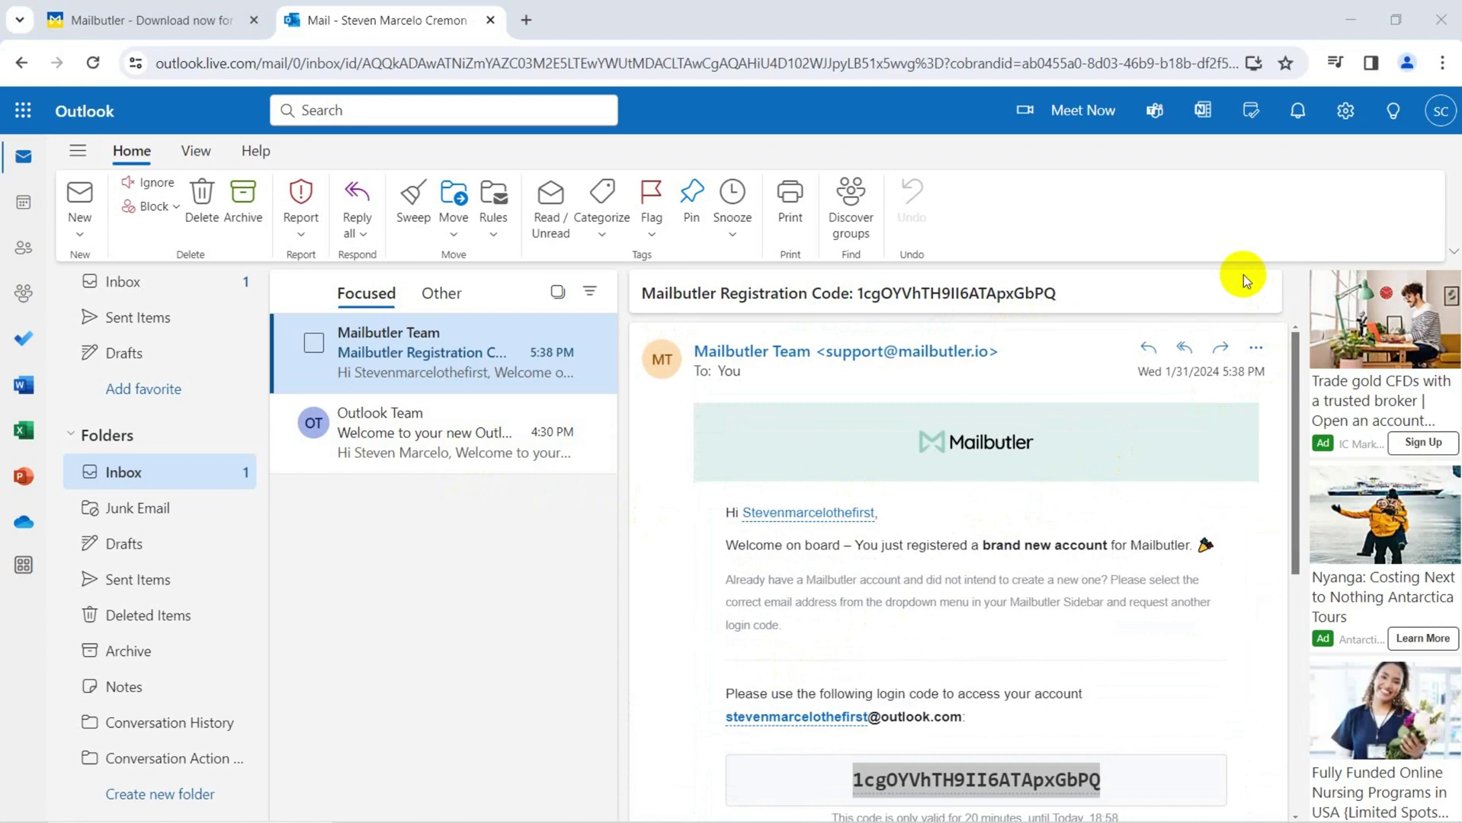
- Launch Mailbutler from the registration email and log in with the pasted login code
left_click(1257, 350)
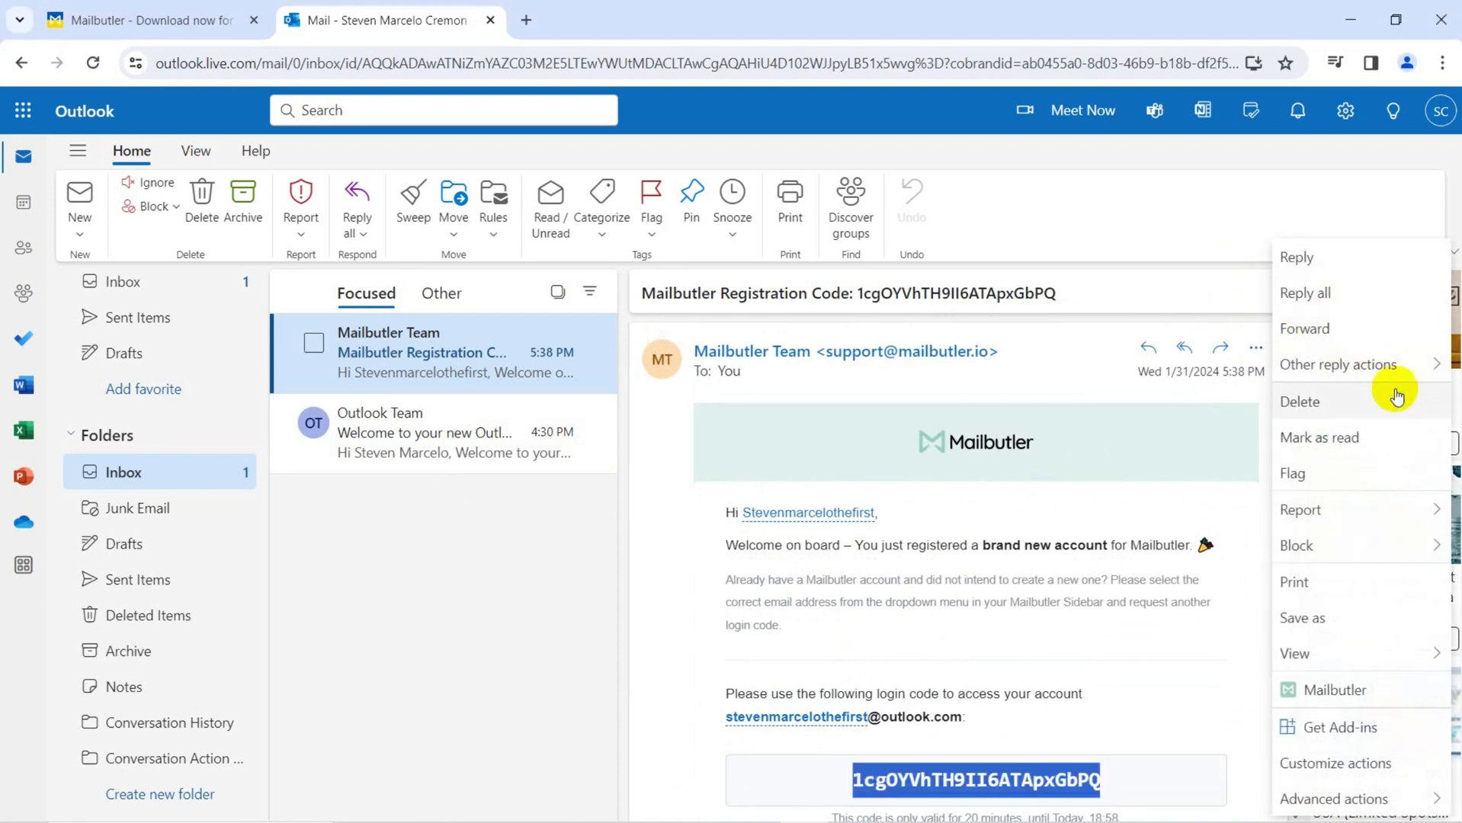
left_click(1367, 697)
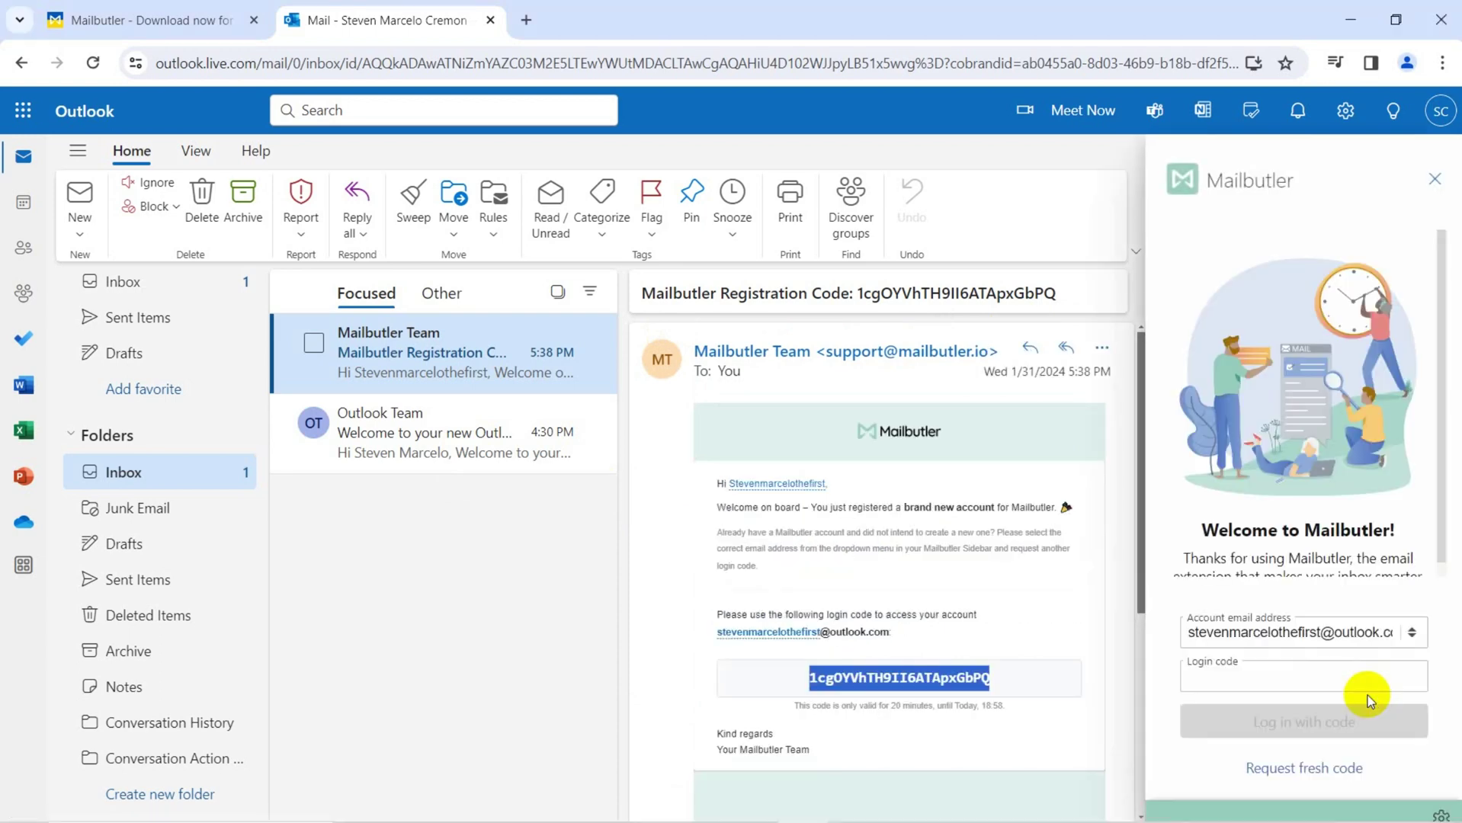
left_click(1280, 686)
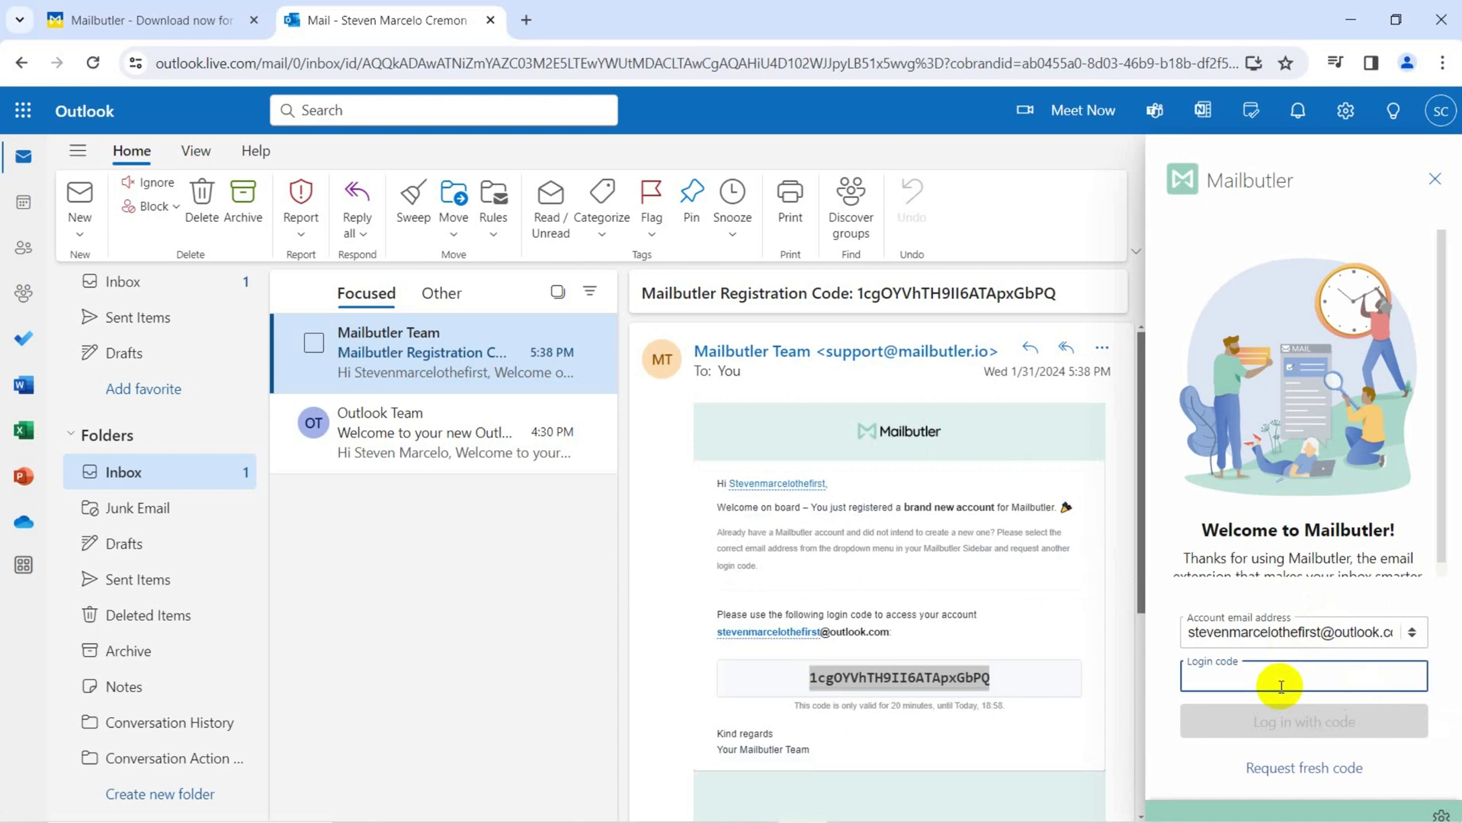
key("ctrl+v")
left_click(1277, 722)
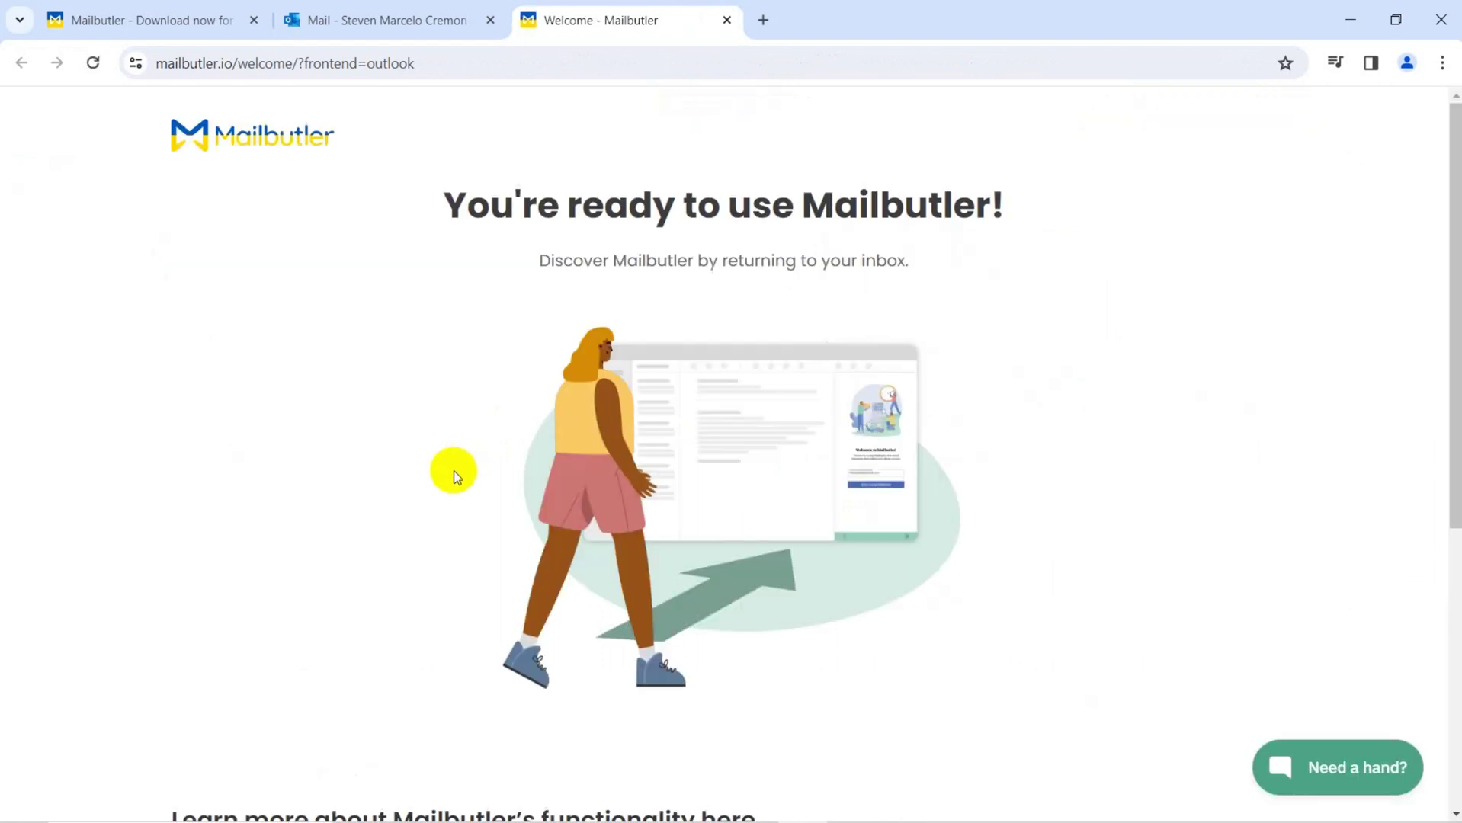
scroll(453, 471, "down", 1)
scroll(452, 475, "down", 1)
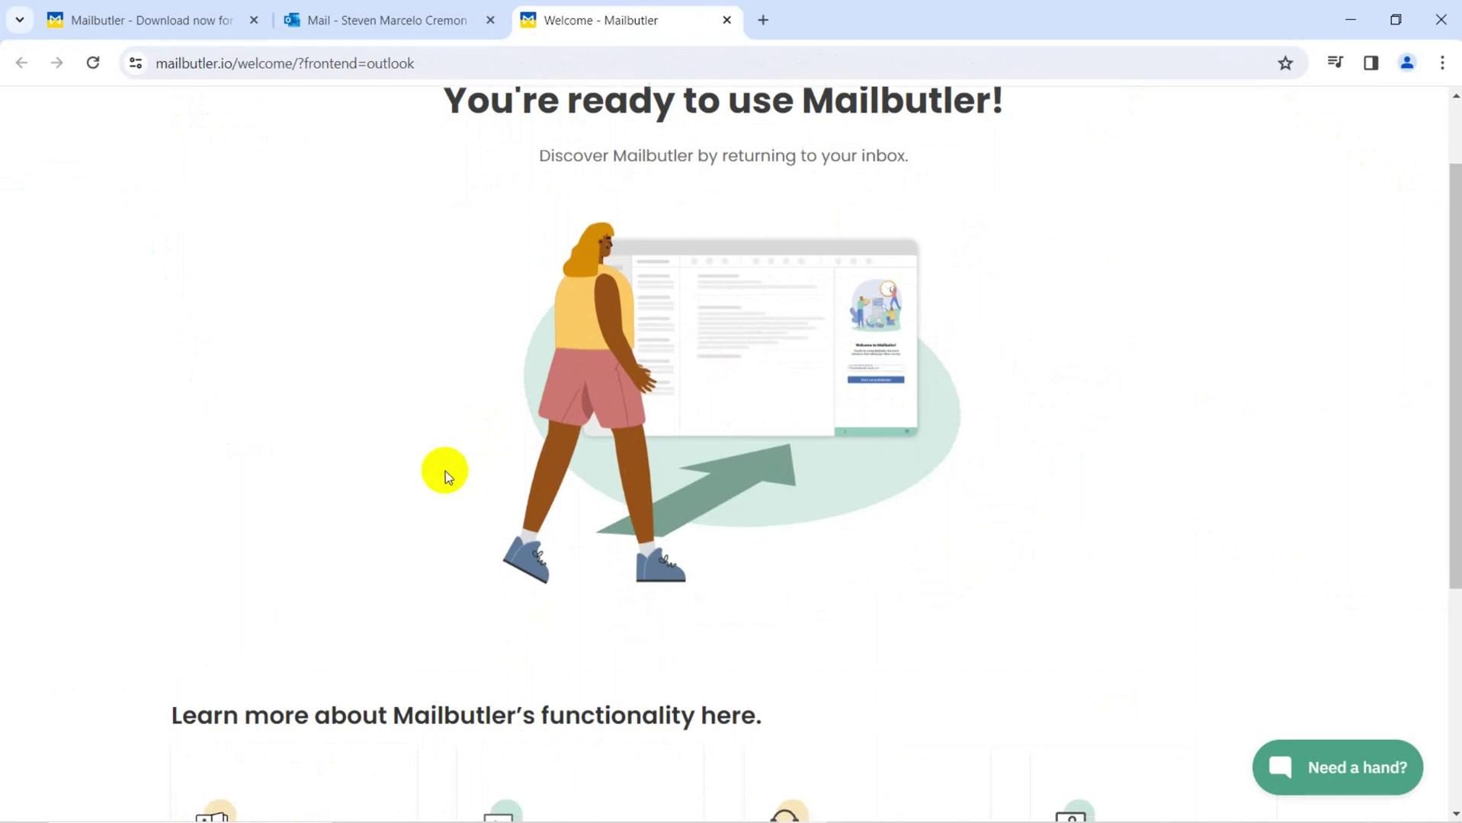
scroll(442, 476, "down", 2)
scroll(440, 471, "down", 1)
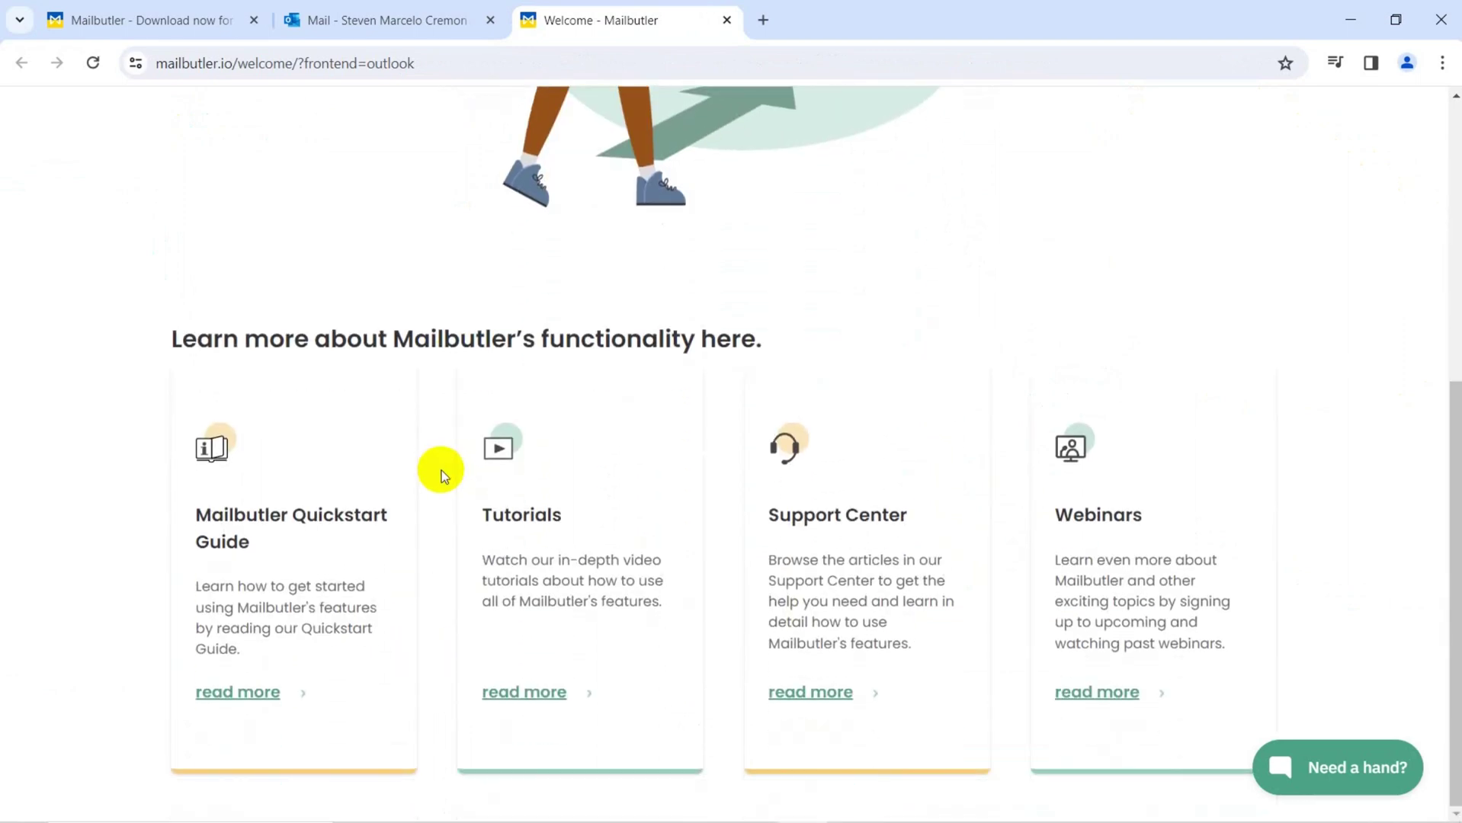
- Close the Mailbutler welcome tab and bring up the sidebar's account and quickstart menu
left_click(726, 21)
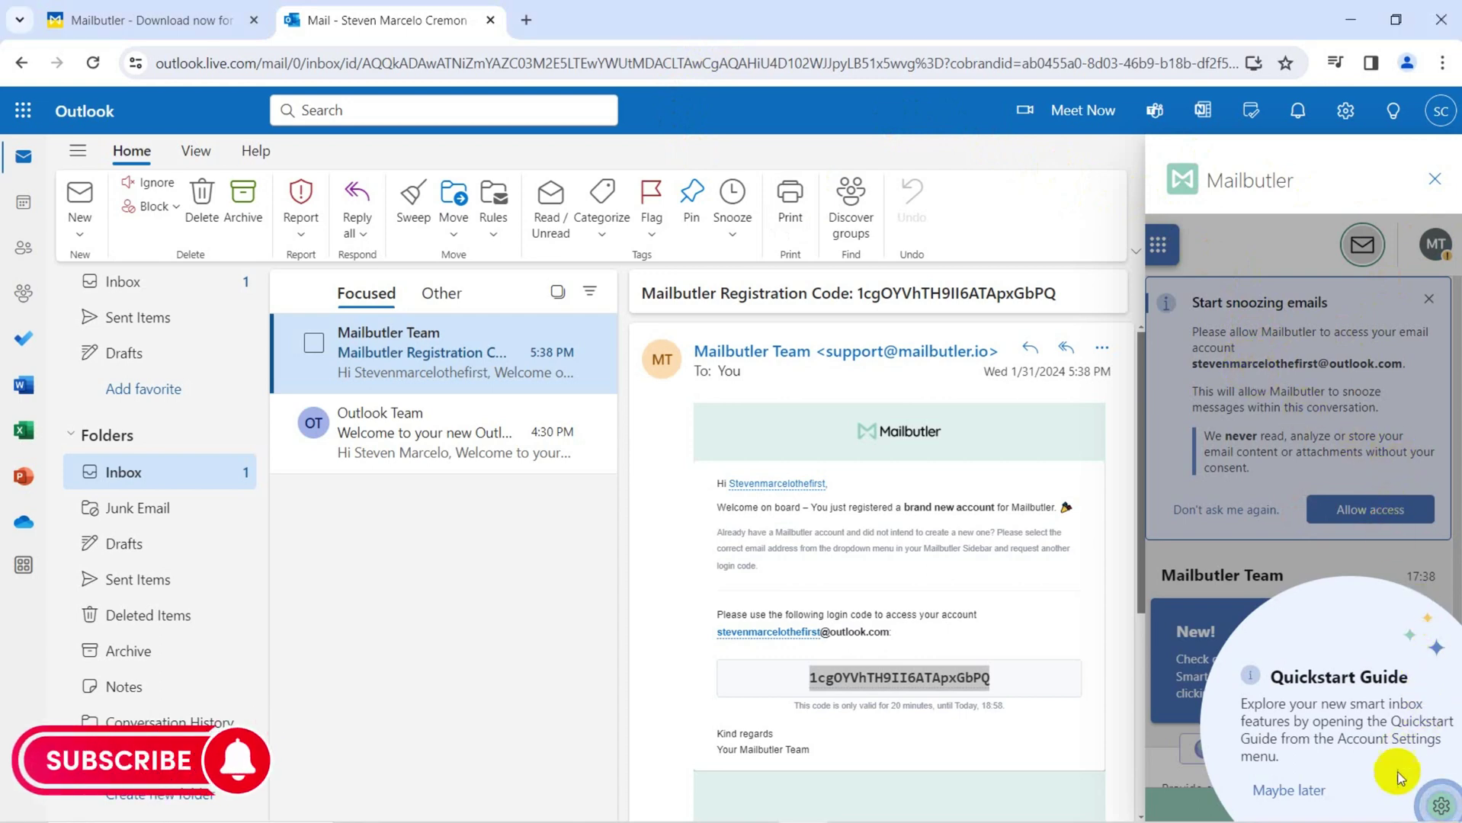
left_click(1439, 806)
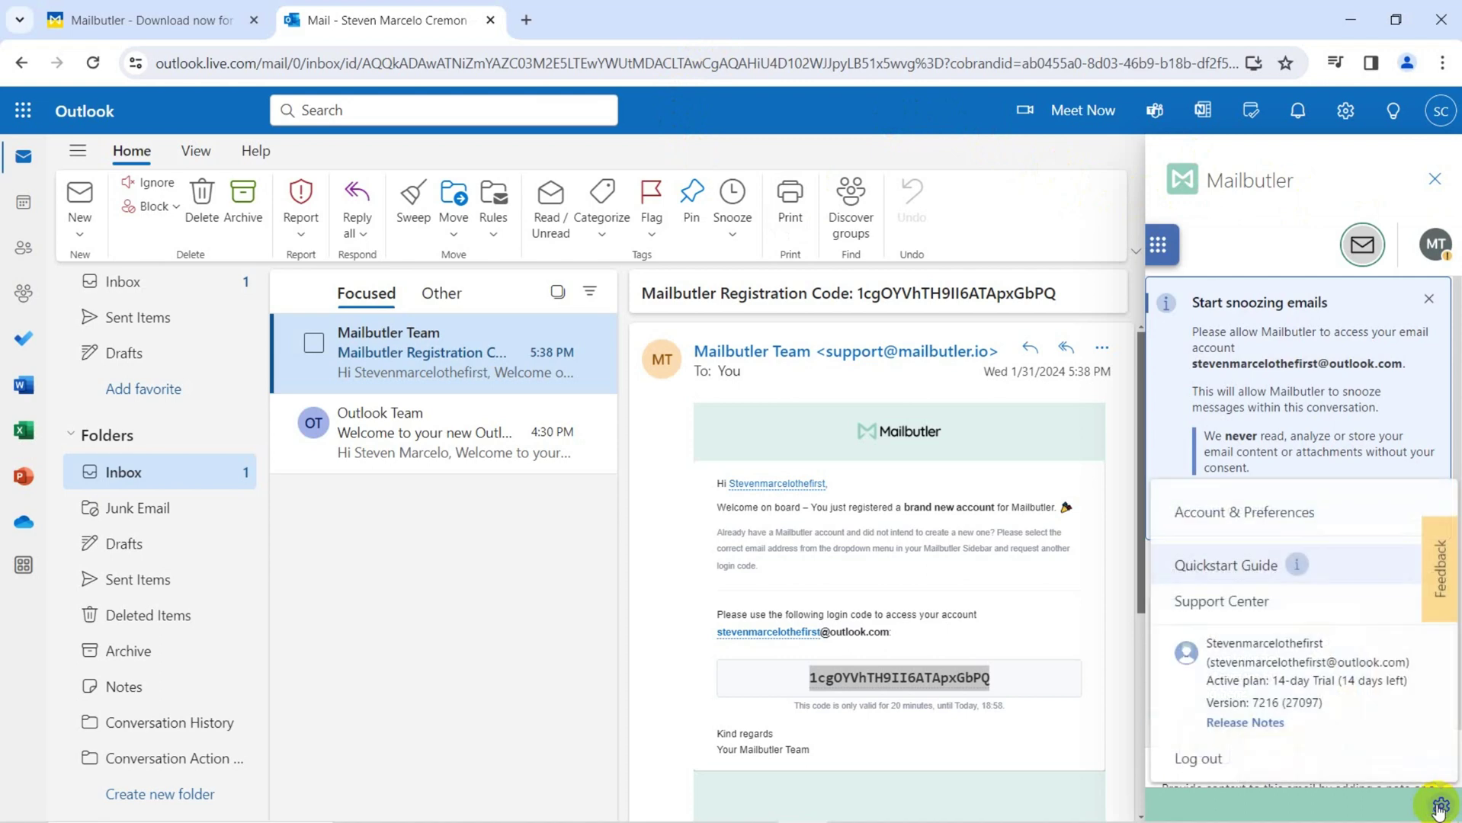